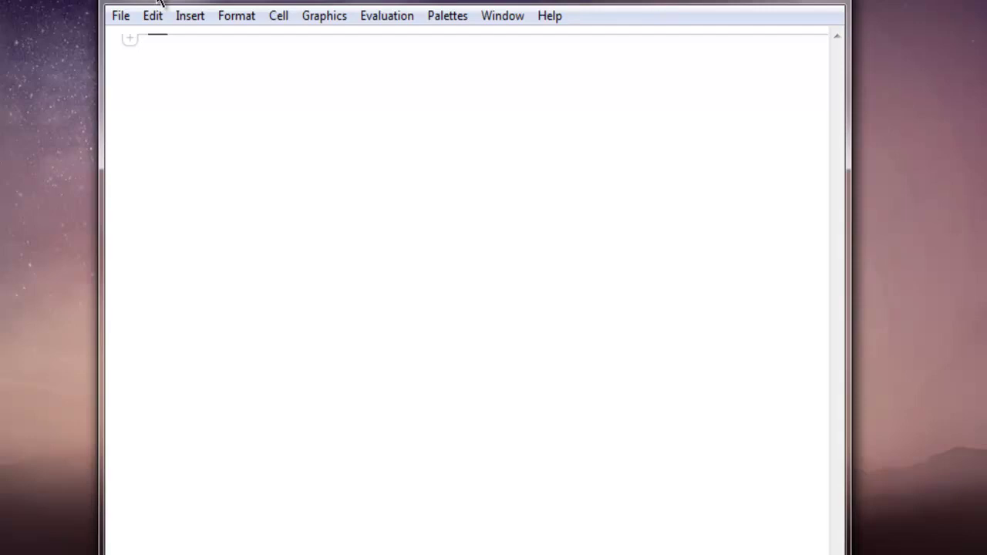
Enter and evaluate Plot[Sin[x], {x, 0, 6}] in a new cell to draw the sine curve.
{"action": "key", "text": "Return"}
{"action": "type", "text": "Pl"}
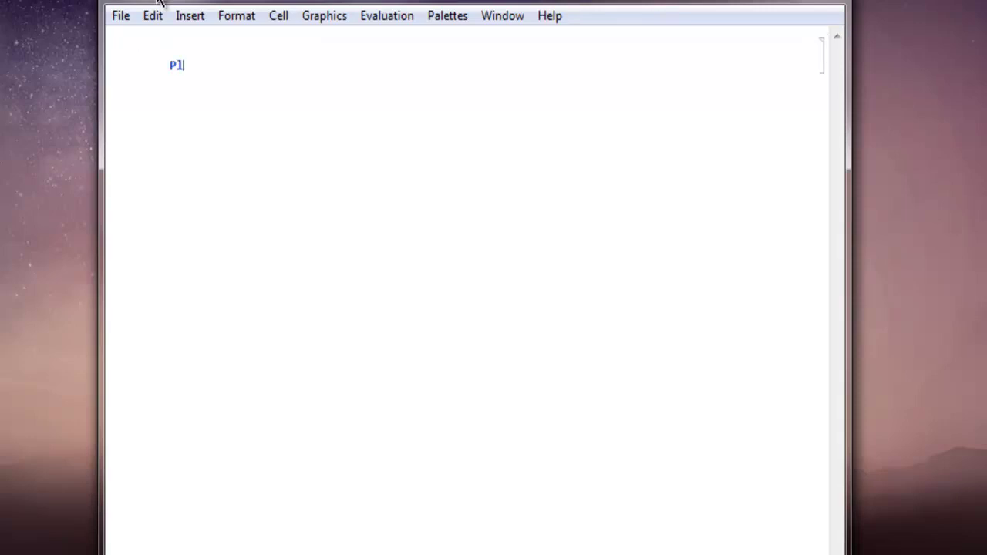
{"action": "type", "text": "ot["}
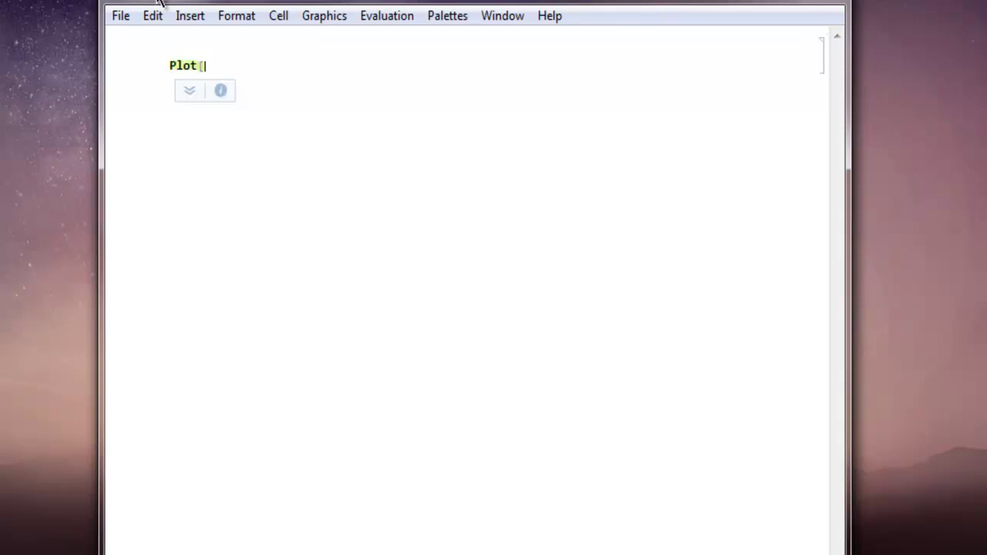
{"action": "type", "text": "Si"}
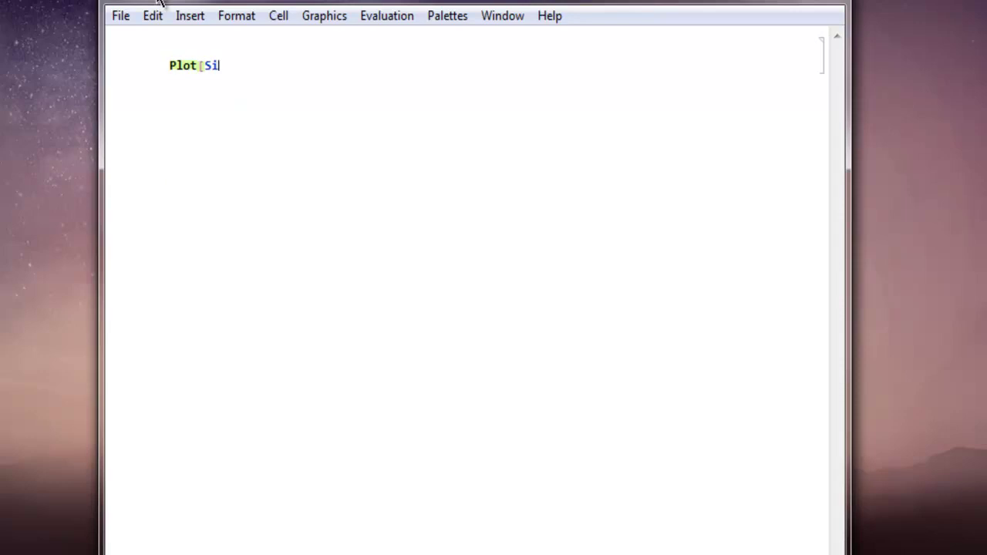
{"action": "type", "text": "n[x"}
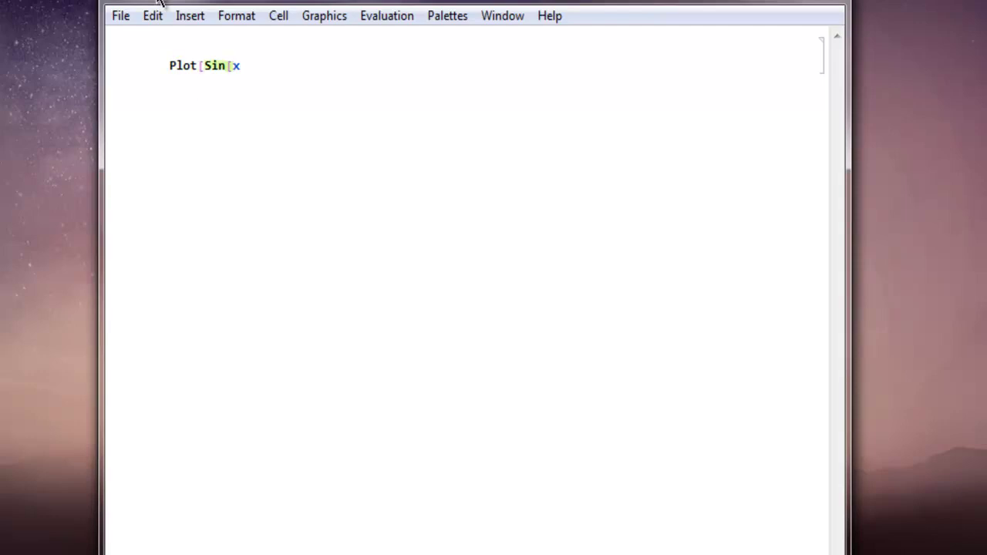
{"action": "type", "text": "],"}
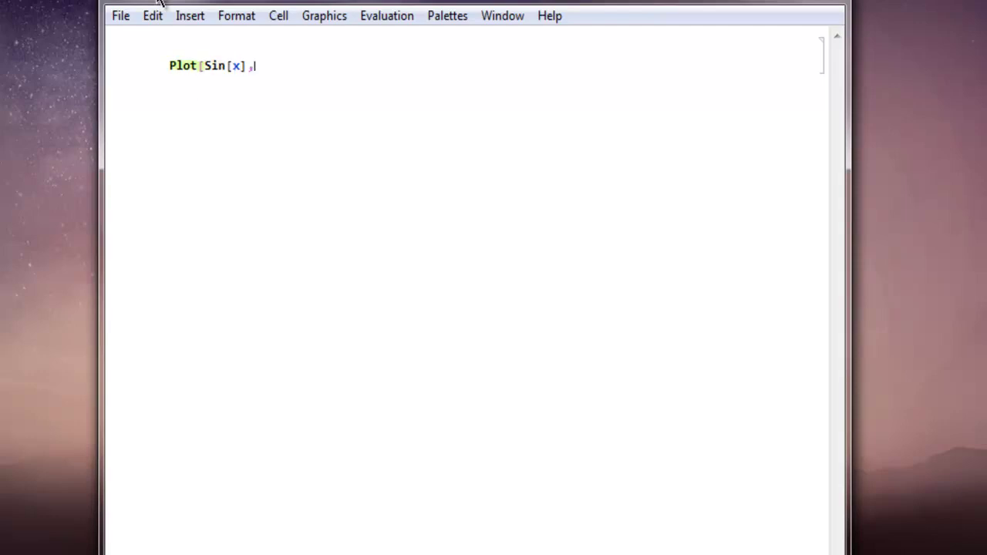
{"action": "type", "text": "{"}
{"action": "key", "text": "BackSpace"}
{"action": "type", "text": "{"}
{"action": "type", "text": "x,"}
{"action": "type", "text": " 0, 6"}
{"action": "type", "text": "}"}
{"action": "key", "text": "BackSpace"}
{"action": "type", "text": "}]"}
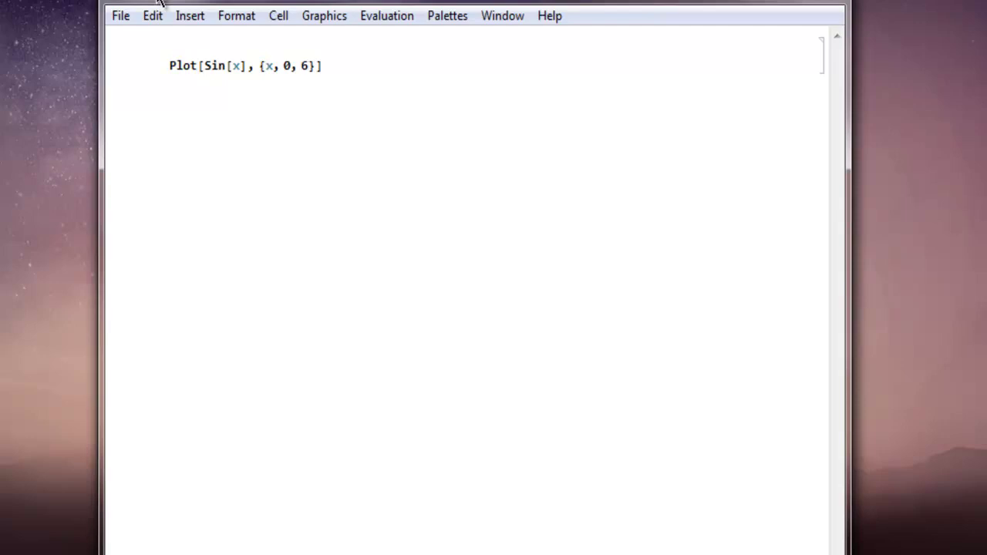
{"action": "key", "text": "shift+Return"}
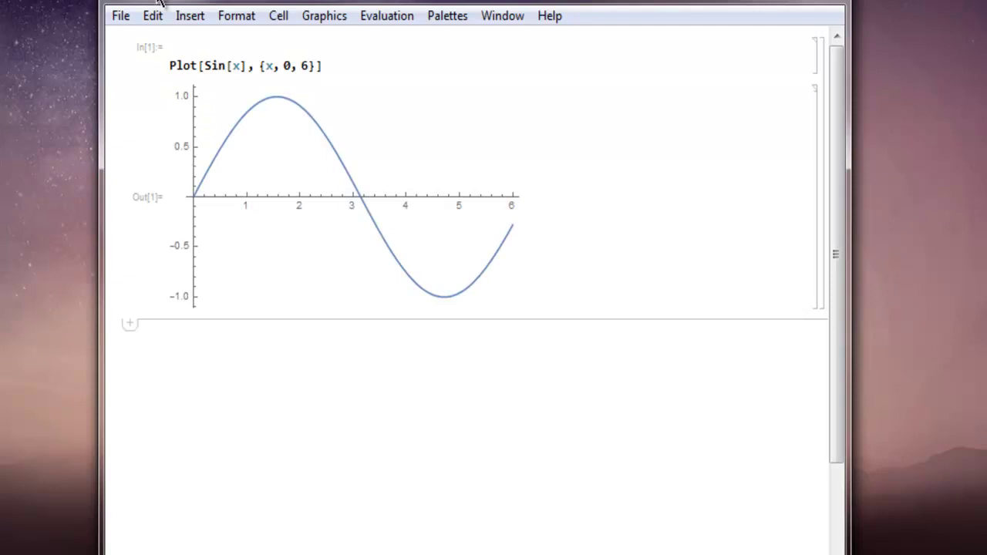
Open the CDF Export submenu under File to reveal Web Embeddable and Standalone.
{"action": "left_click", "coordinate": [565, 341]}
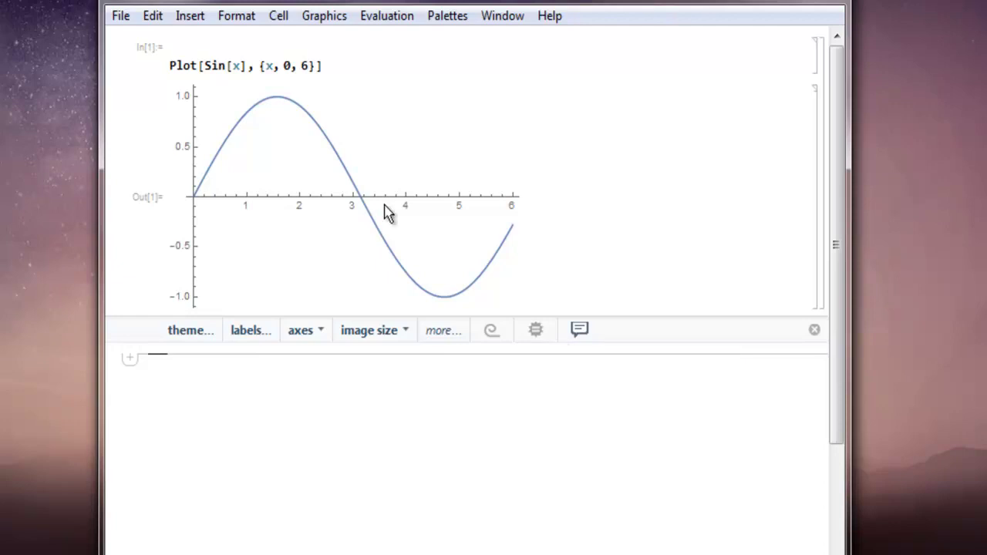
{"action": "left_click", "coordinate": [121, 16]}
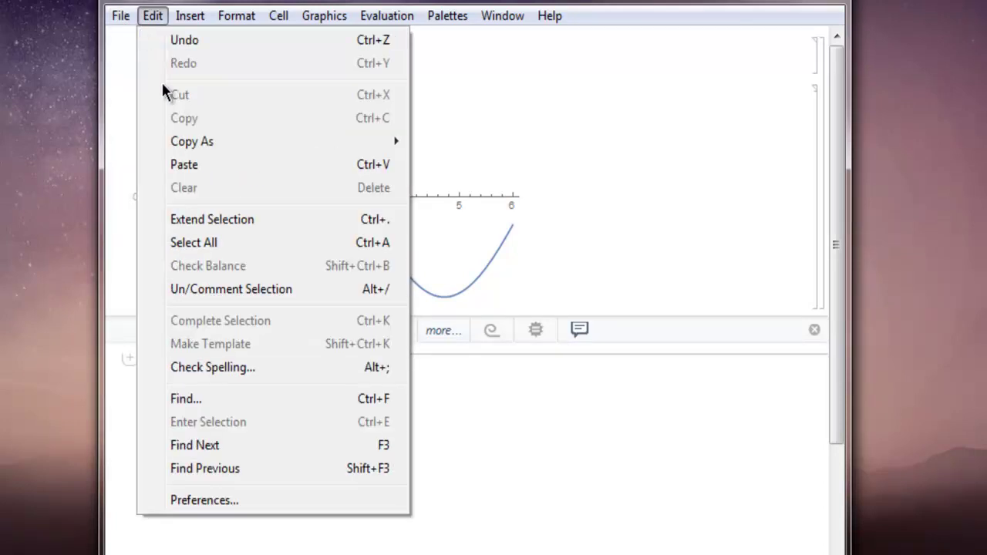
{"action": "mouse_move", "coordinate": [162, 291]}
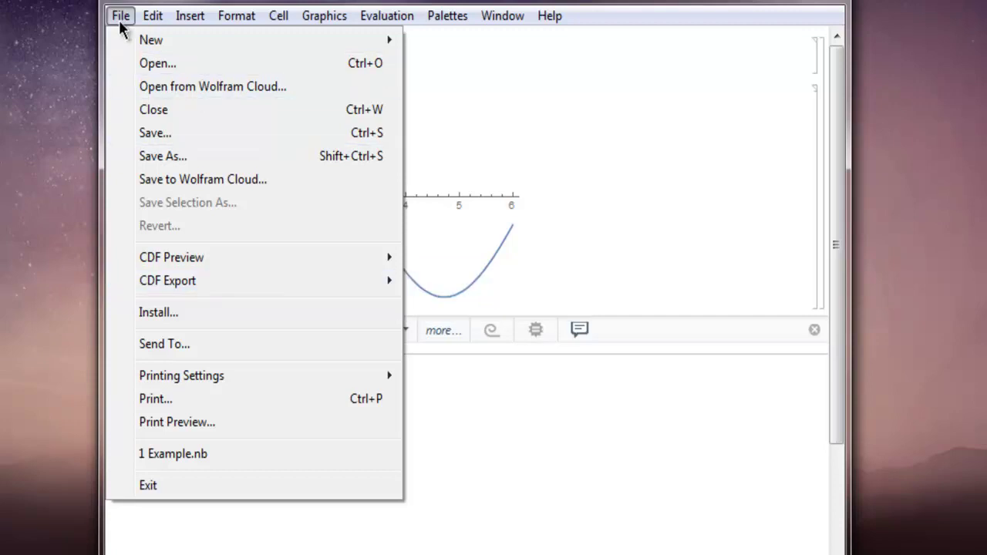
Launch the Standalone CDF export wizard and move its window to the left.
{"action": "mouse_move", "coordinate": [301, 284]}
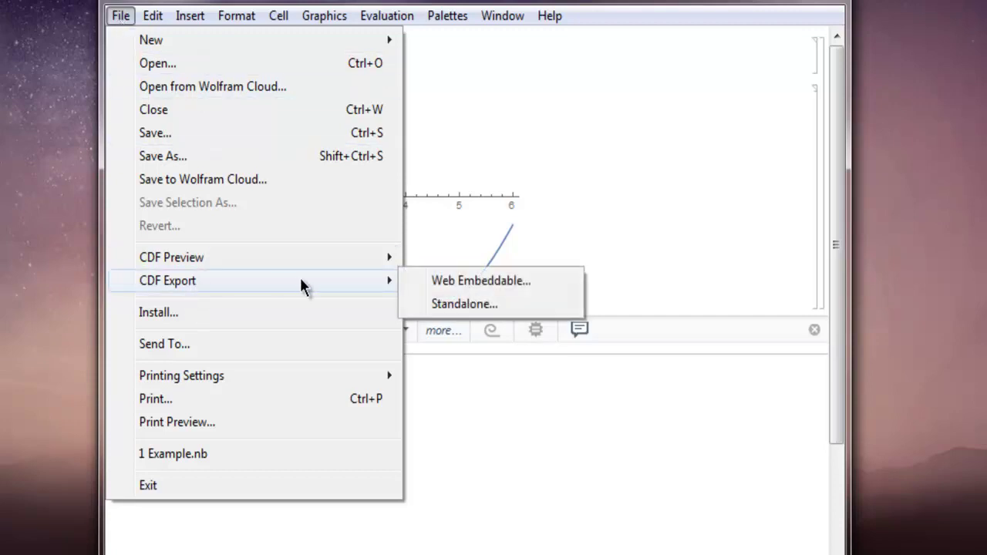
{"action": "left_click", "coordinate": [465, 304]}
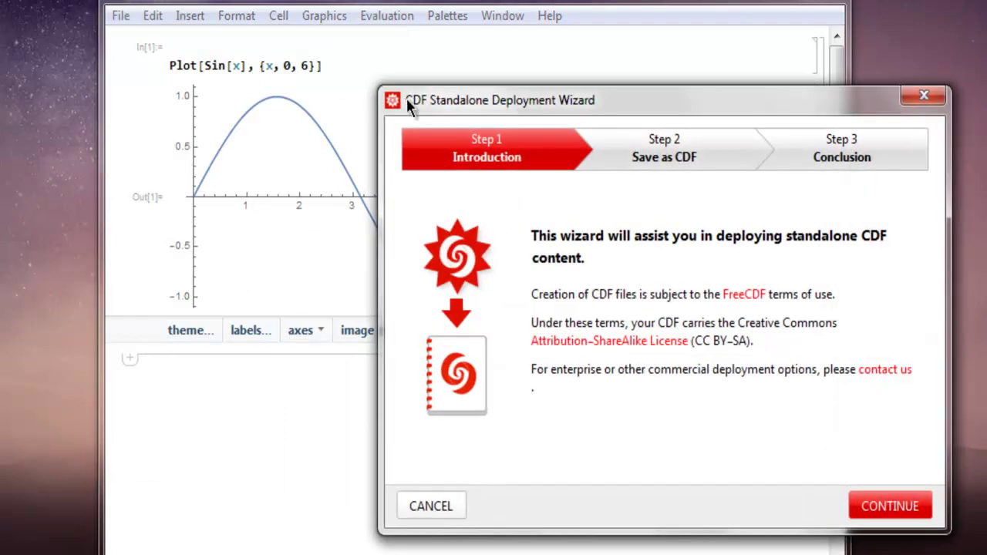
{"action": "left_click_drag", "start_coordinate": [407, 98], "coordinate": [213, 73]}
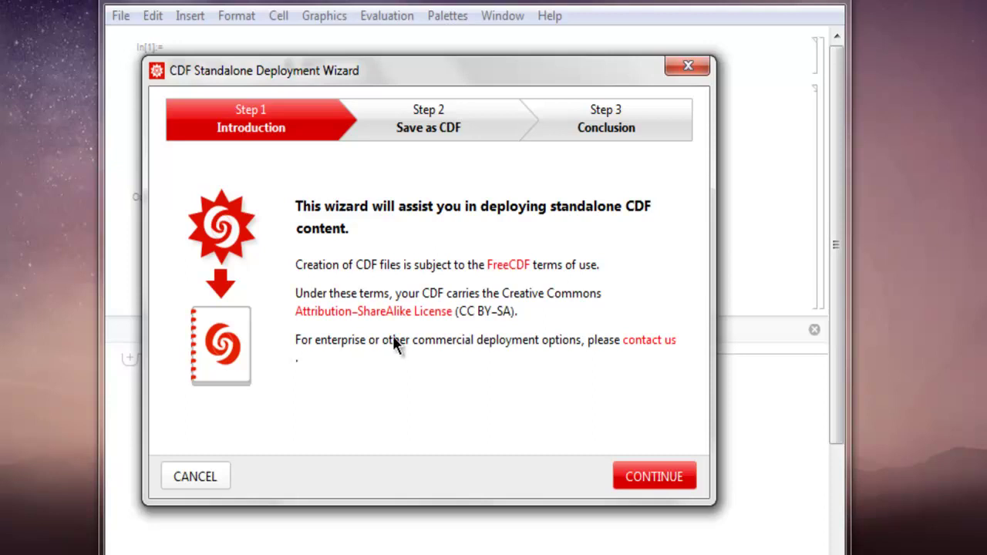
Continue past the wizard's Step 1 introduction to the Save as CDF step.
{"action": "left_click", "coordinate": [635, 477]}
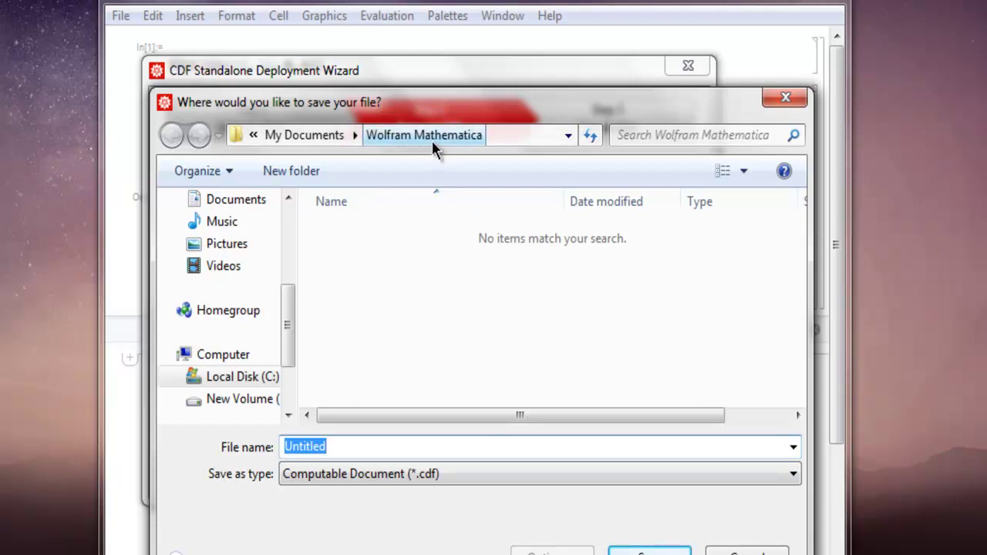
Save the standalone CDF as CD1, replacing the default name Untitled.
{"action": "left_click", "coordinate": [334, 448]}
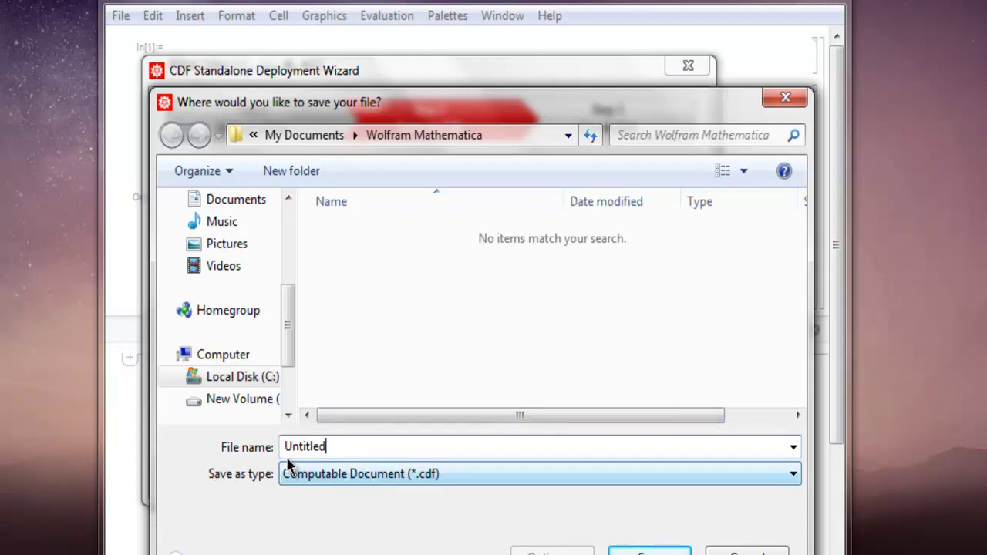
{"action": "left_click", "coordinate": [371, 443]}
{"action": "left_click_drag", "start_coordinate": [346, 446], "coordinate": [286, 446]}
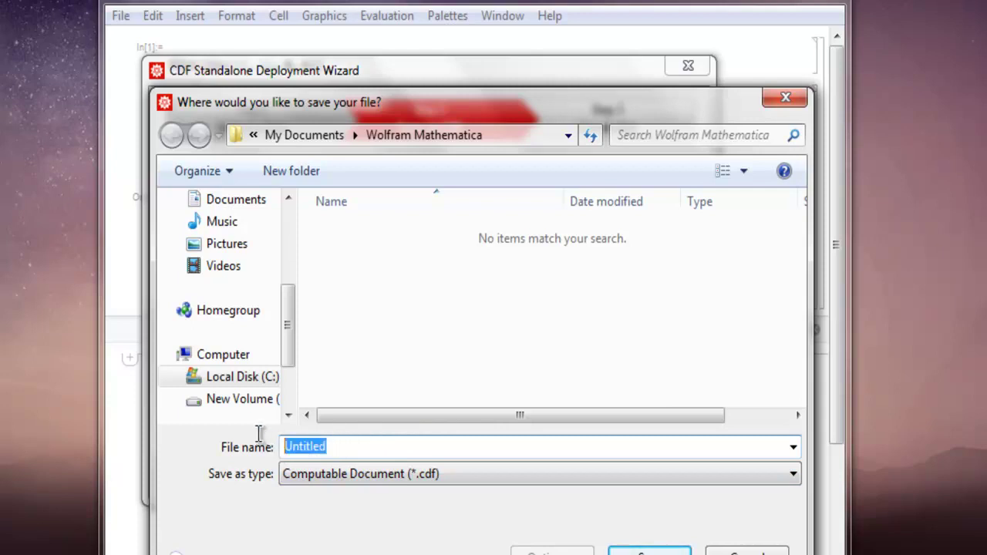
{"action": "type", "text": "CD1"}
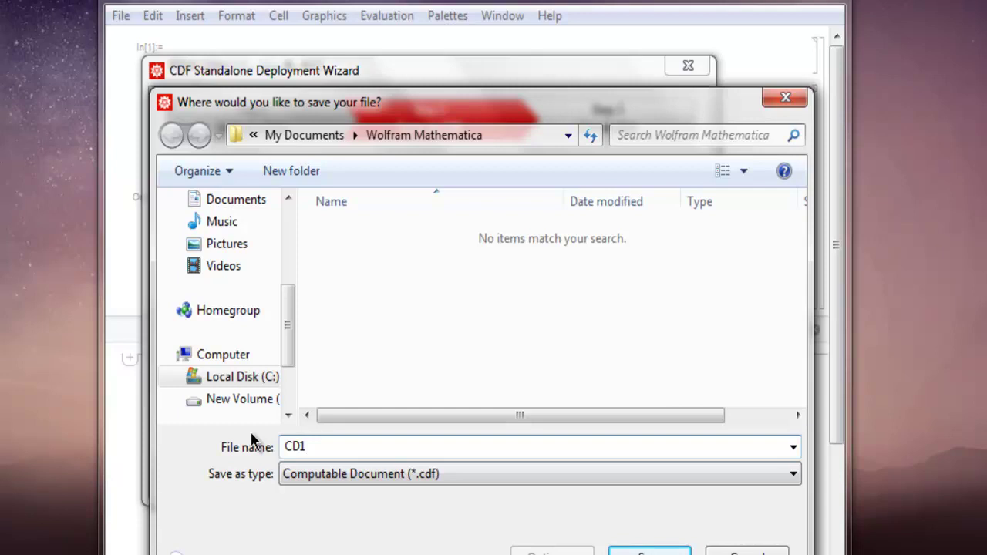
{"action": "left_click", "coordinate": [640, 550]}
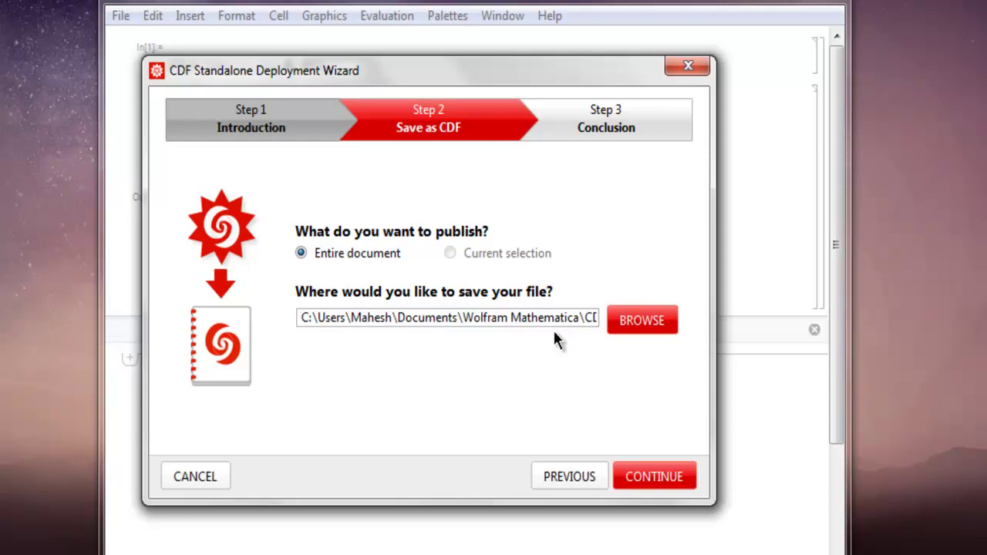
Advance the wizard from Step 2 to the Step 3 Conclusion, confirming successful deployment.
{"action": "left_click", "coordinate": [646, 470]}
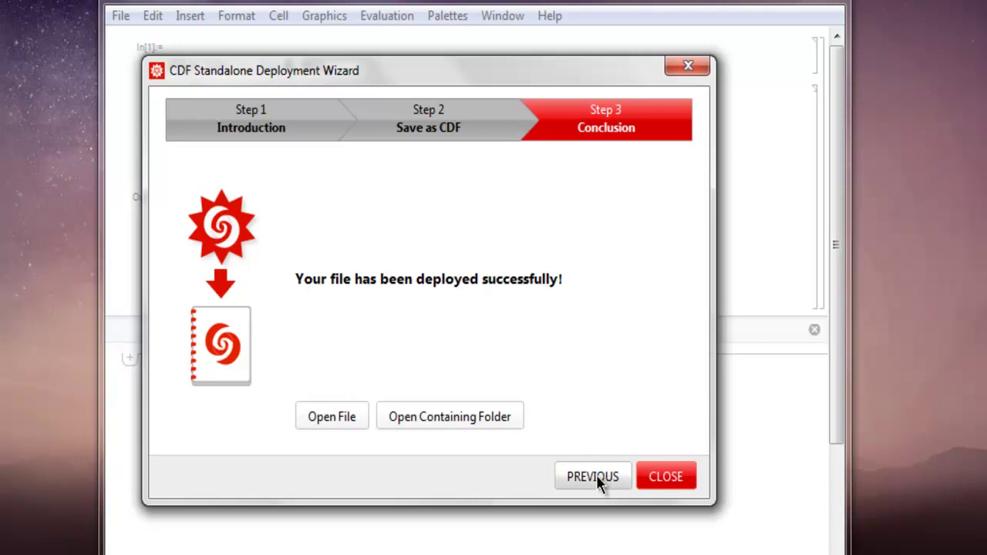
{"action": "left_click", "coordinate": [667, 478]}
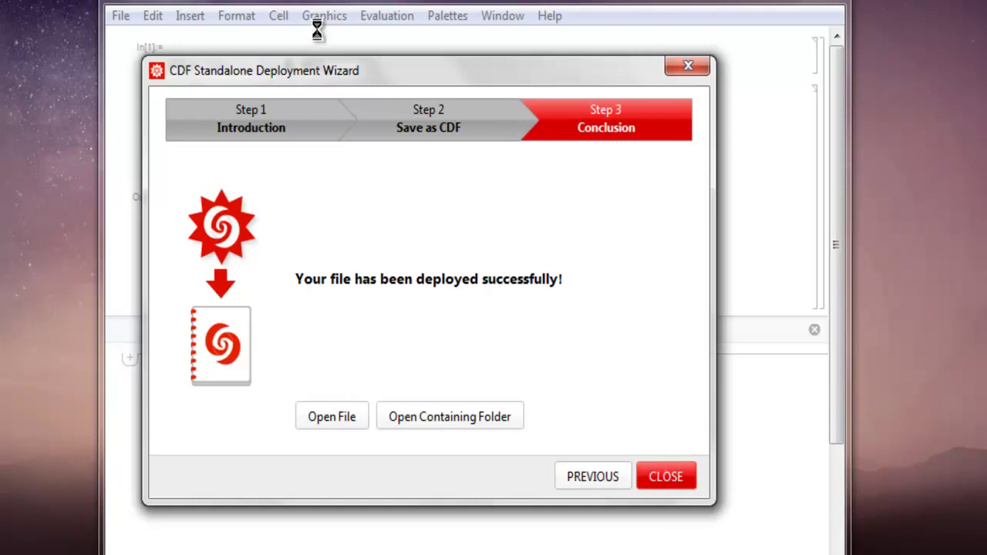
Close the CDF Standalone Deployment Wizard to return to the sine plot notebook.
{"action": "left_click", "coordinate": [671, 483]}
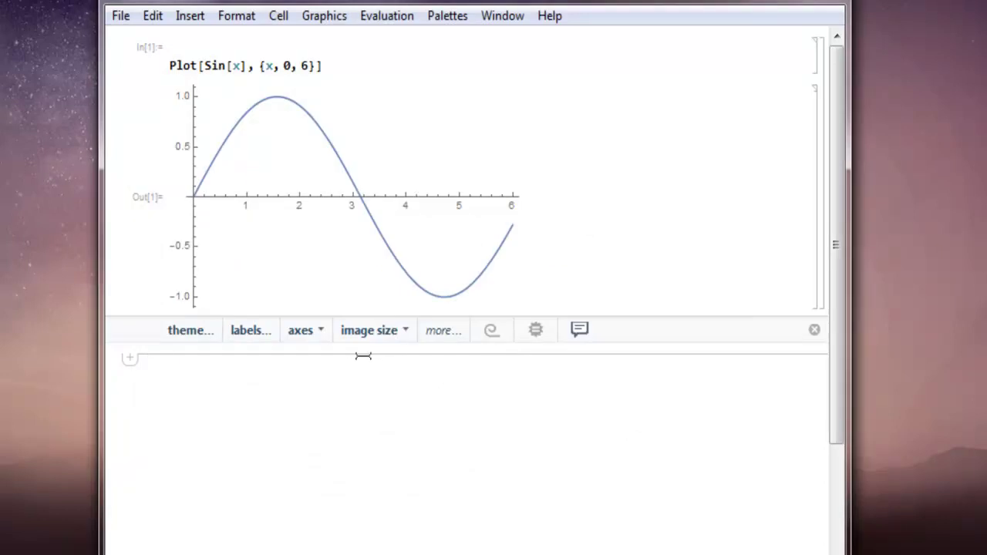